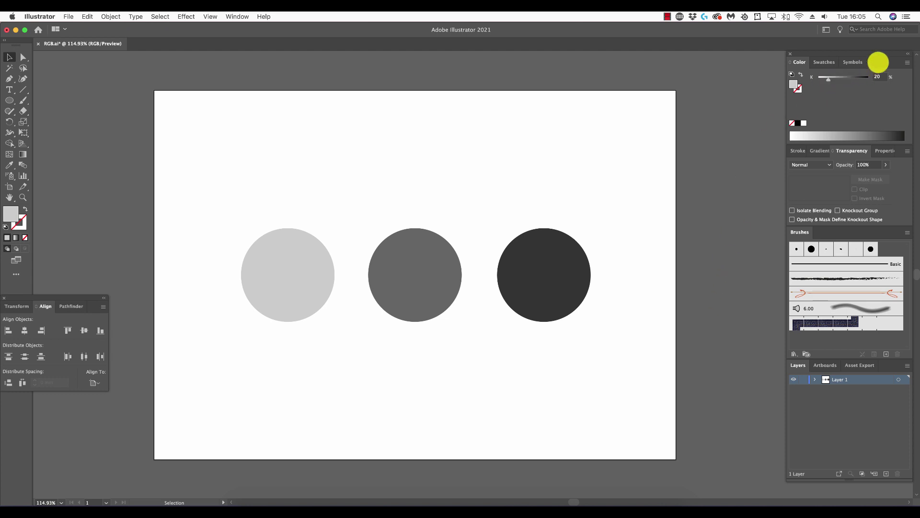
Open the Color panel's colour mode menu and close it again without changing the mode.
click(906, 62)
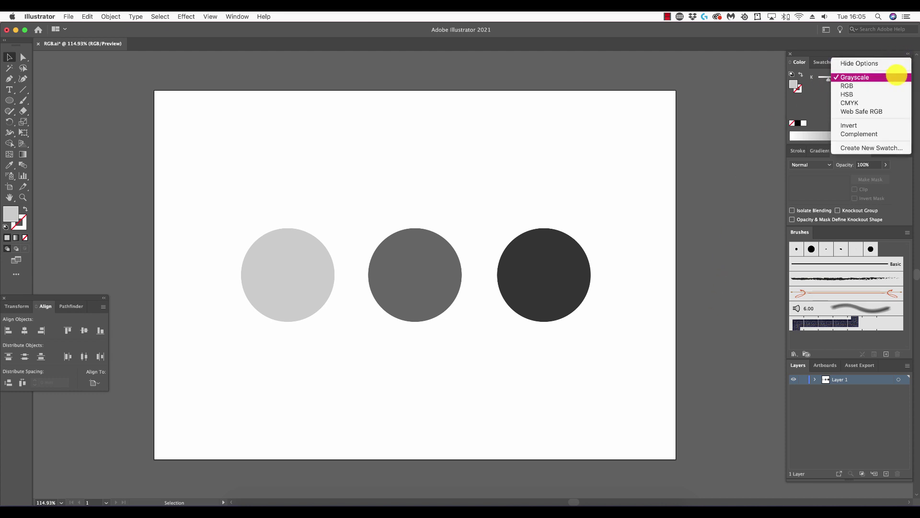
click(826, 79)
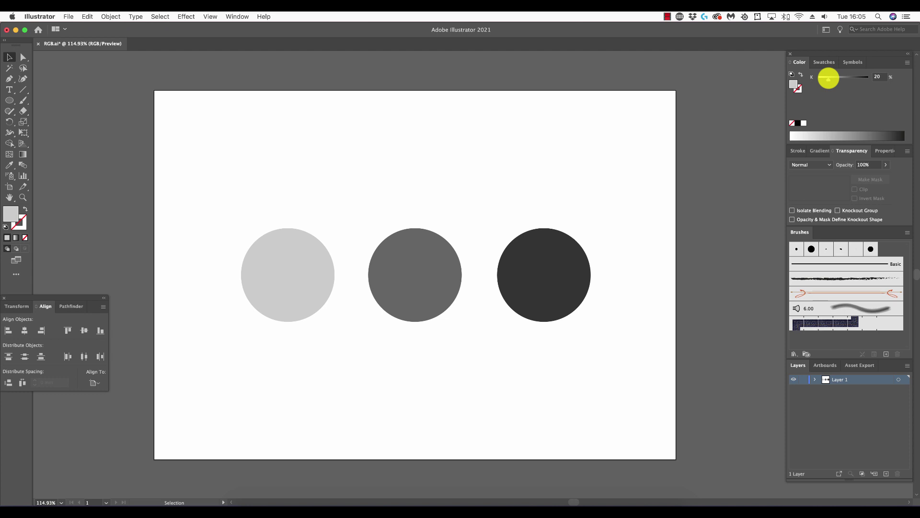
Set the fill colour to white and switch the Color panel to RGB.
drag(828, 78, 855, 88)
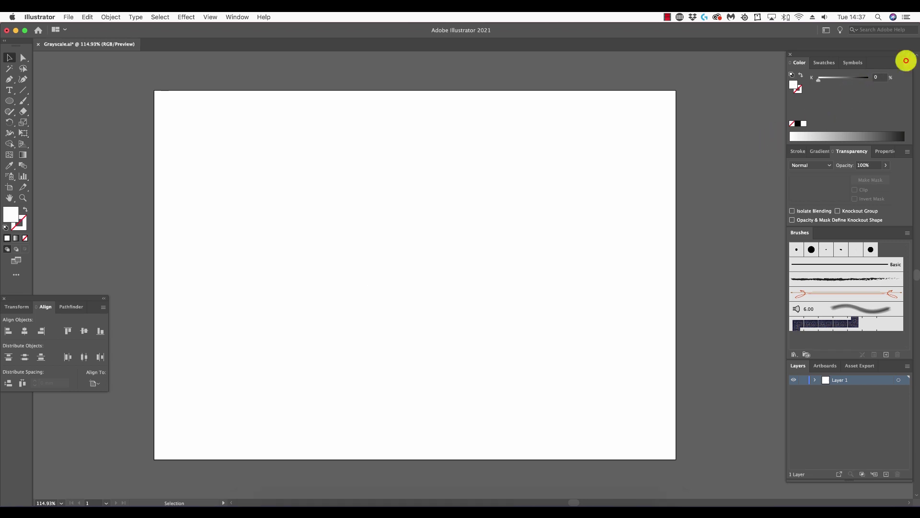
click(906, 61)
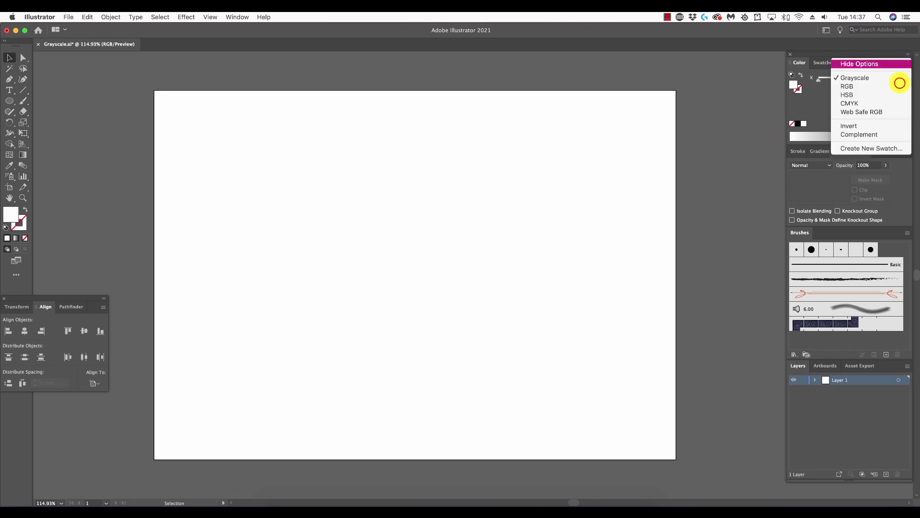
click(898, 86)
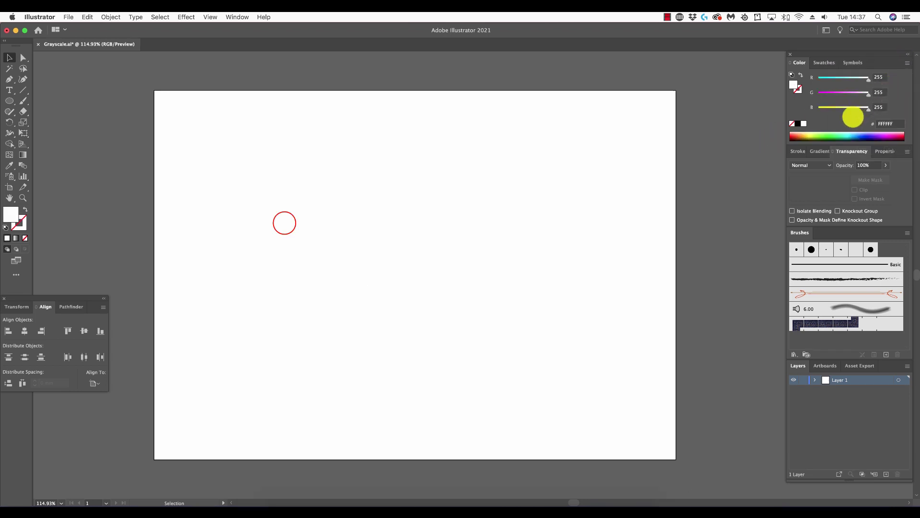
Fill the left, middle and right circles red, green and blue, then deselect.
click(295, 316)
drag(866, 92, 817, 77)
click(409, 275)
click(536, 278)
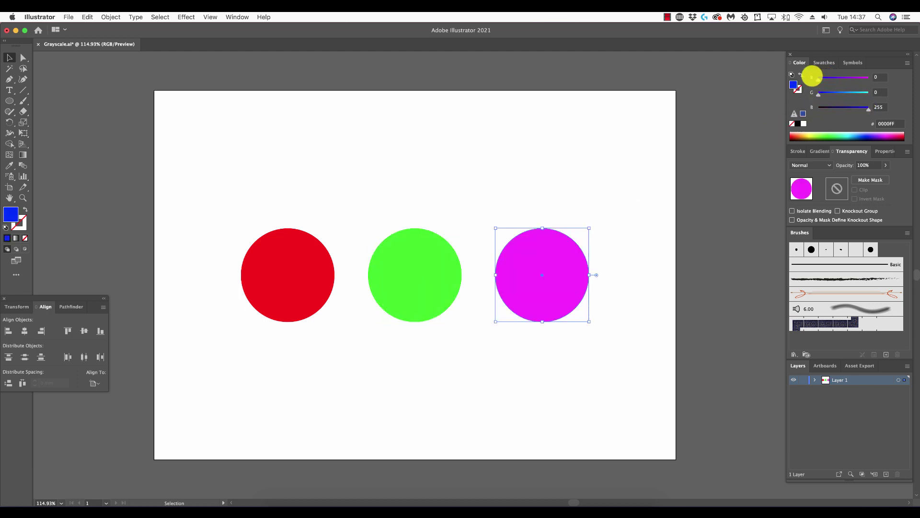
click(728, 221)
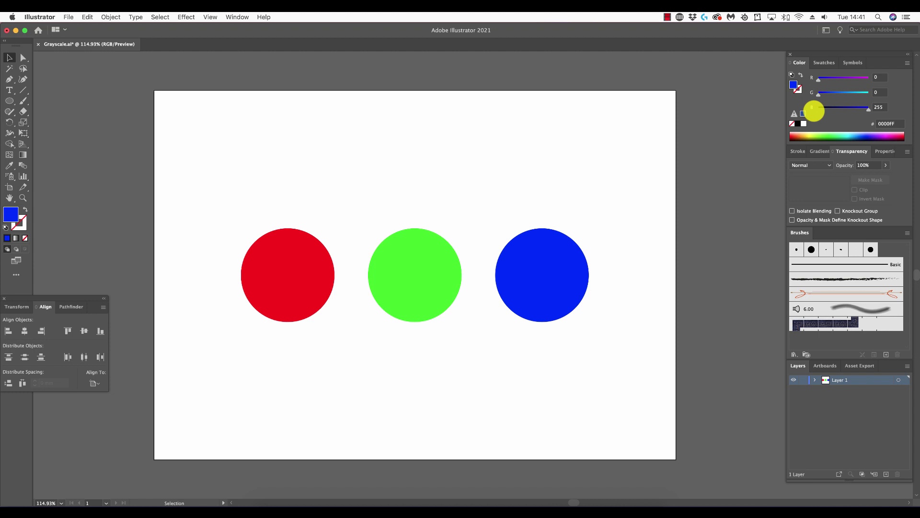
Lighten the blue fill through sky blue to pale cyan with the G and R sliders.
drag(819, 92, 871, 91)
drag(822, 77, 871, 78)
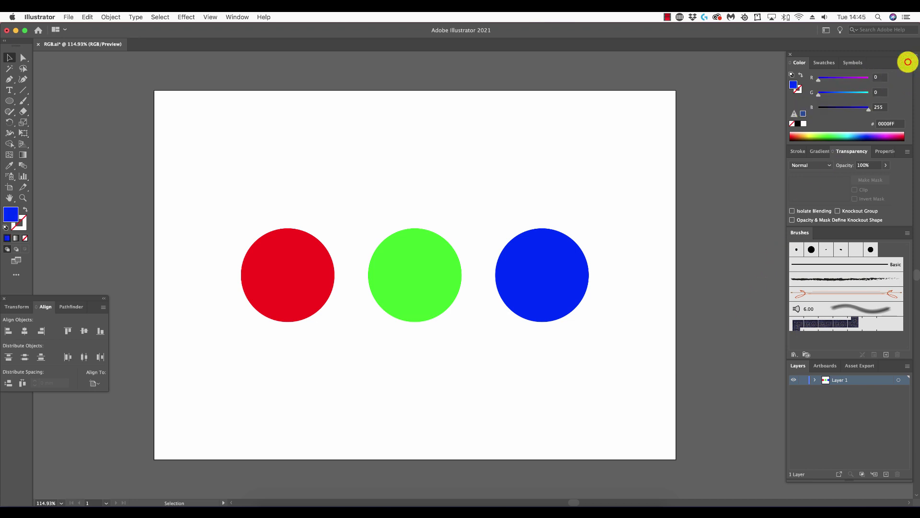
Switch the Color panel to HSB and shift the red circle's hue.
click(907, 62)
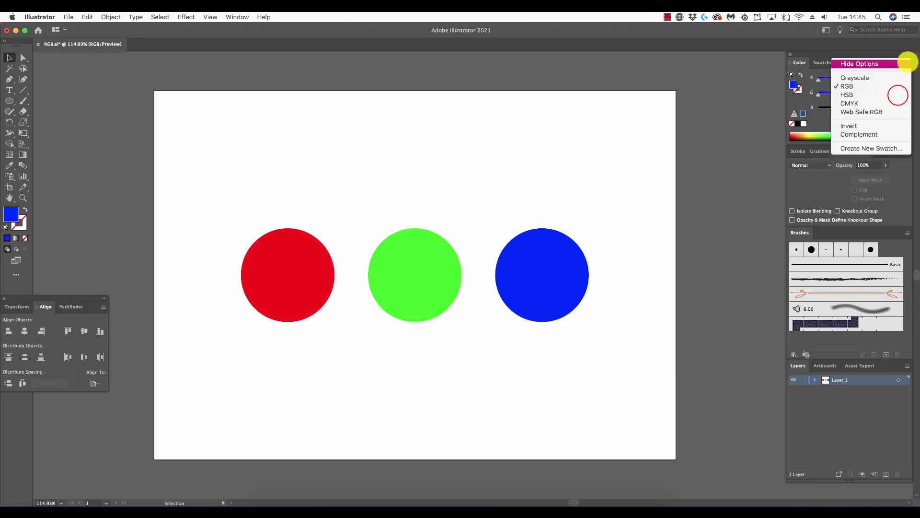
click(896, 93)
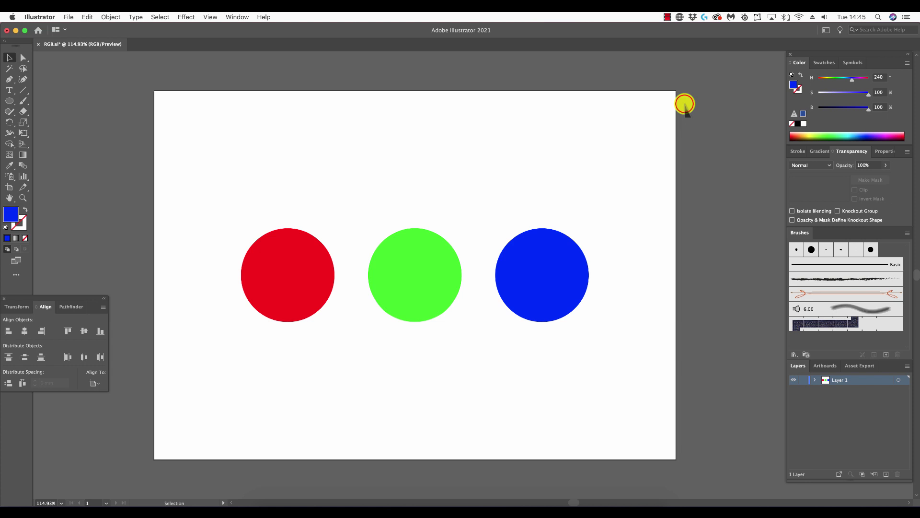
click(314, 271)
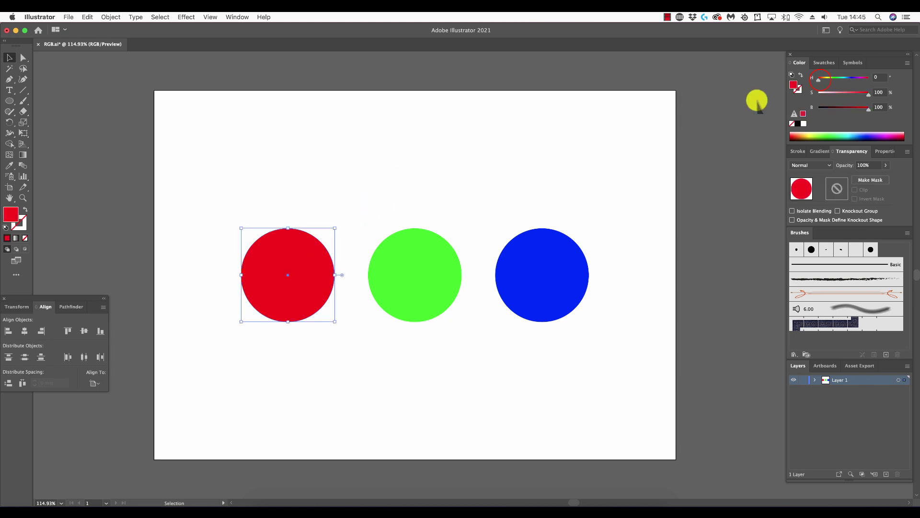
drag(819, 79, 856, 92)
Select the blue circle and lower its Brightness to darken it to navy.
click(446, 263)
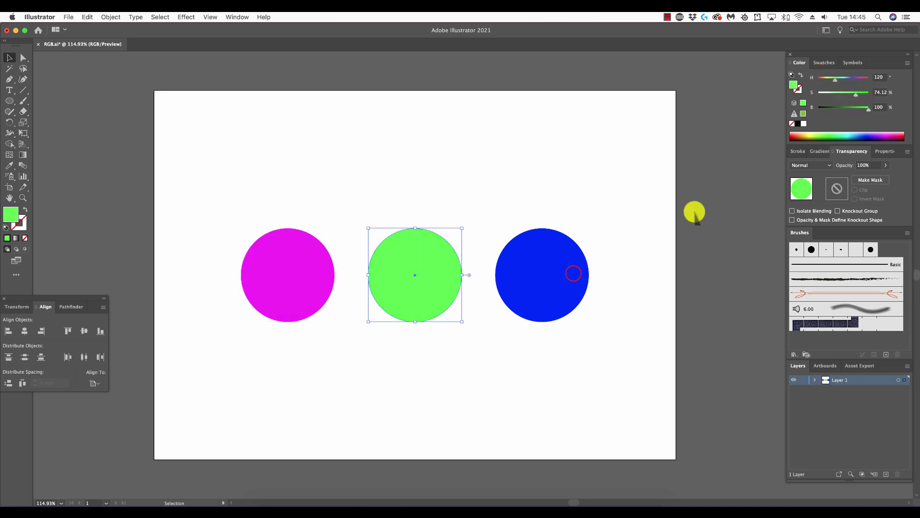
click(573, 272)
click(862, 109)
drag(862, 109, 828, 109)
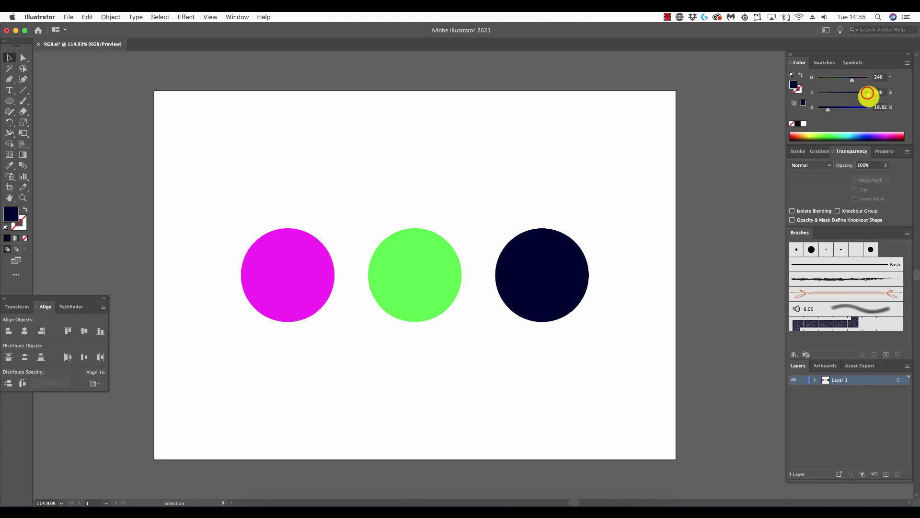
Drag the S slider to desaturate the fill colour toward grey.
mouse_move(867, 93)
mouse_down()
mouse_move(815, 93)
mouse_move(867, 91)
mouse_move(819, 109)
mouse_move(877, 107)
mouse_move(850, 79)
mouse_move(816, 81)
mouse_move(871, 81)
mouse_up()
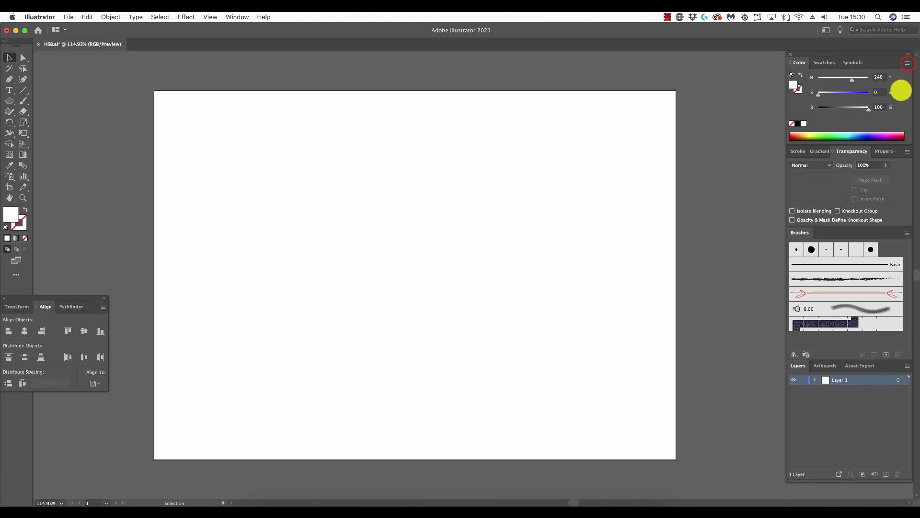
Switch the Color panel to CMYK and draw a round circle filled 100% cyan.
click(907, 62)
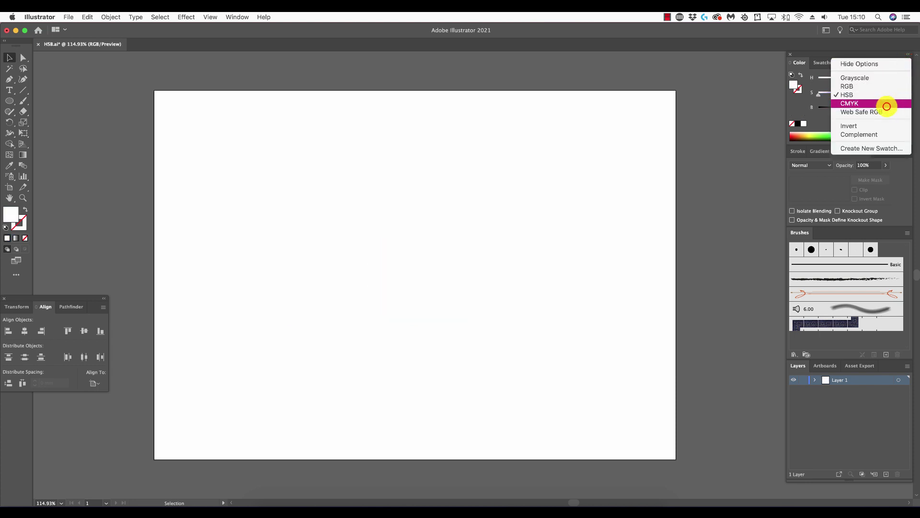
click(885, 102)
drag(234, 233, 307, 306)
drag(819, 78, 882, 77)
Copy the circle to the right and fill the copies magenta, yellow and black, then deselect.
drag(369, 217, 372, 312)
mouse_move(868, 79)
mouse_down()
mouse_move(811, 82)
mouse_move(820, 91)
mouse_move(870, 89)
mouse_up()
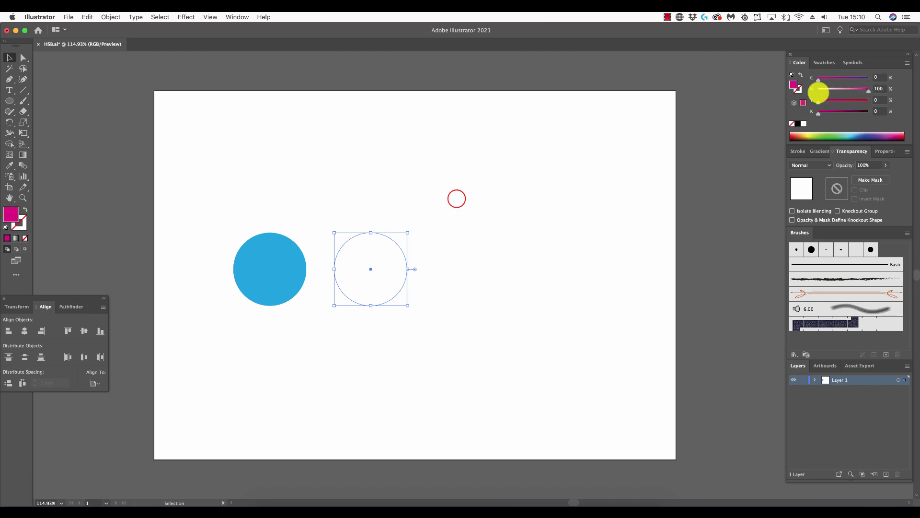
drag(456, 199, 469, 338)
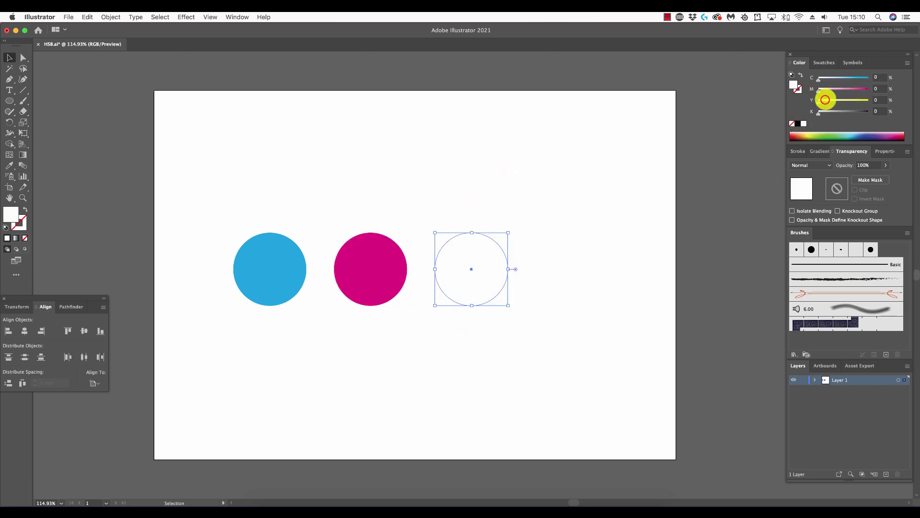
drag(824, 99, 877, 99)
drag(569, 192, 615, 334)
drag(818, 113, 911, 114)
click(710, 267)
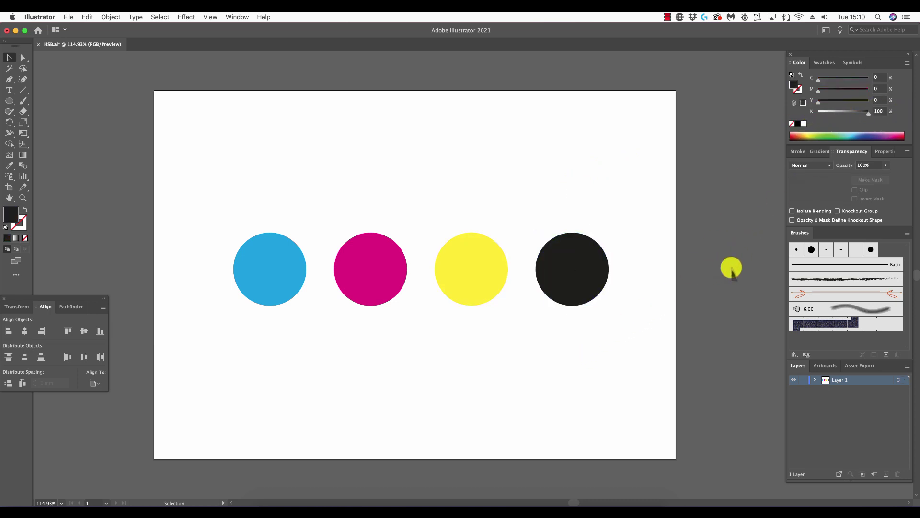
key(super+alt)
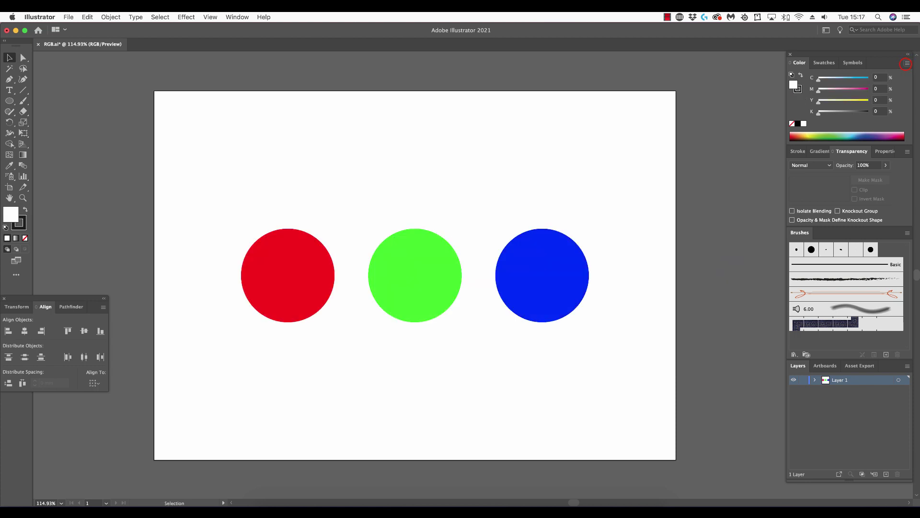
Switch the Color panel to Web Safe RGB and recolour the left circle pink (FF3386).
click(906, 64)
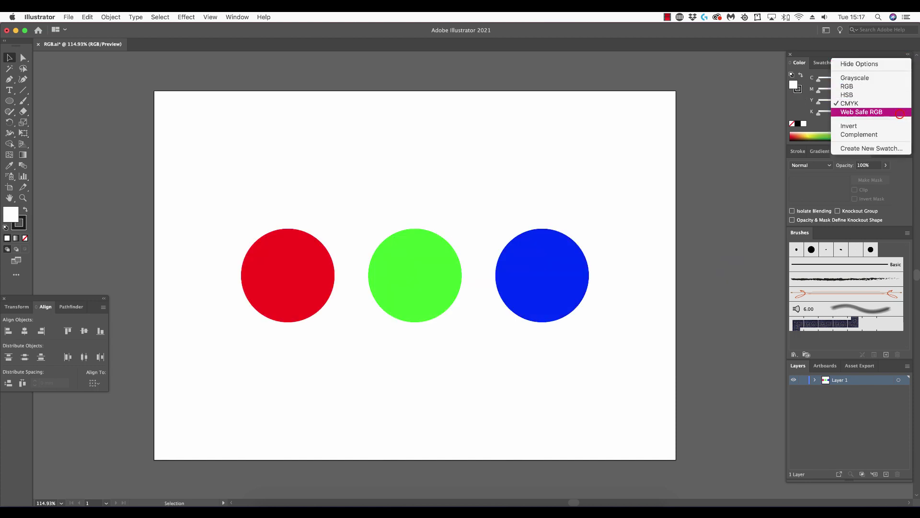
click(861, 111)
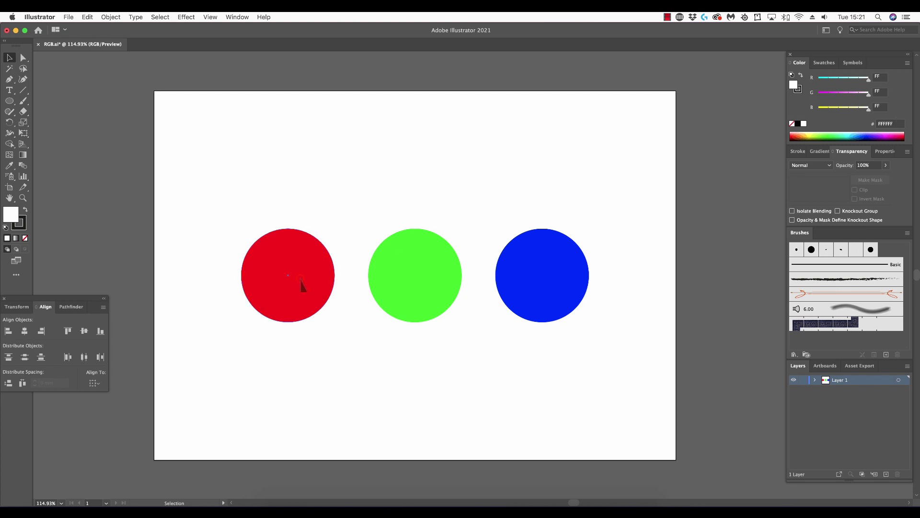
click(302, 288)
drag(820, 95, 867, 78)
drag(829, 109, 852, 79)
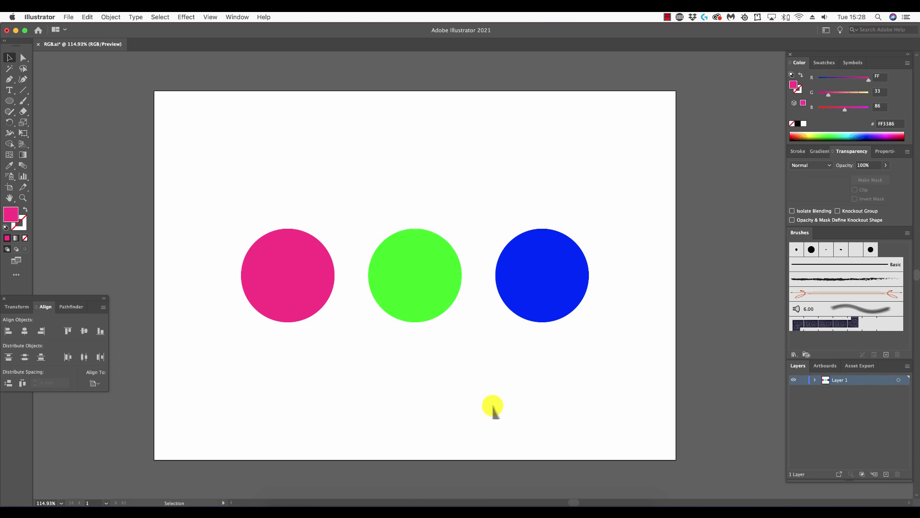
Open the PANTONE+ Solid Coated colour book, move it off the artwork and enlarge it.
click(240, 17)
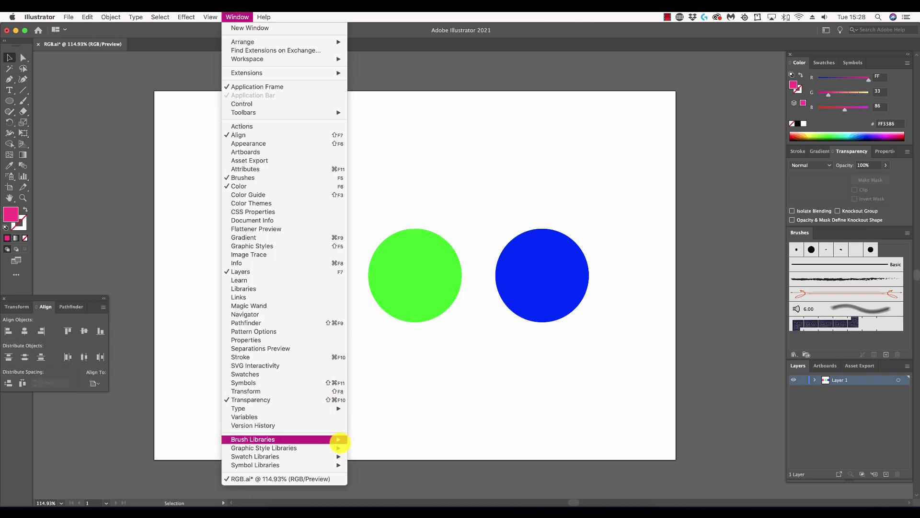
mouse_move(337, 455)
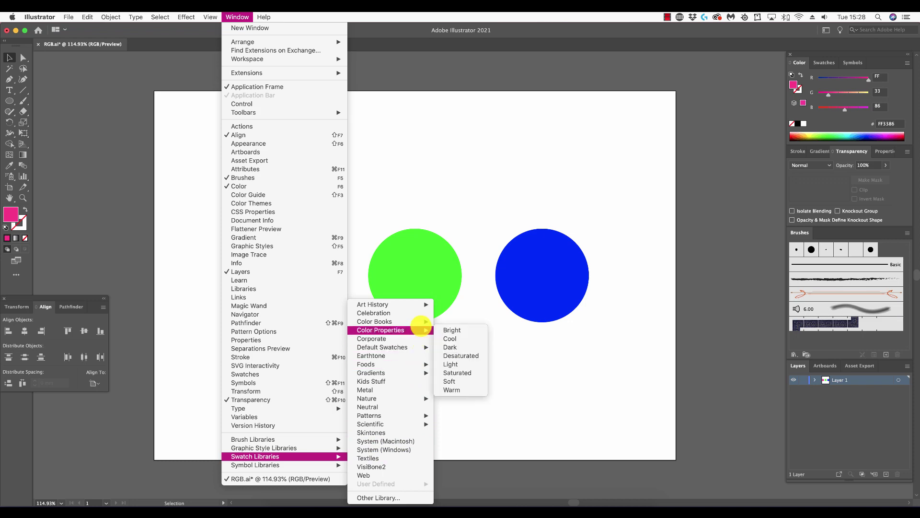
mouse_move(411, 321)
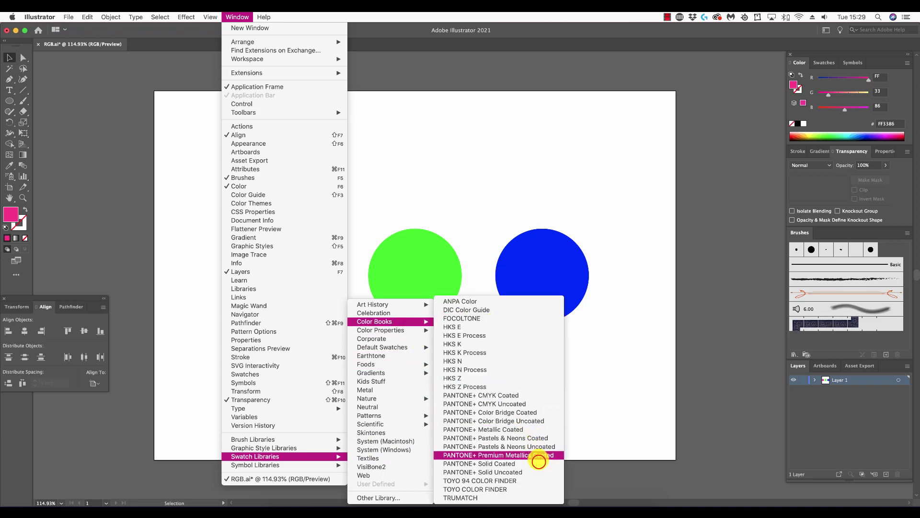
click(539, 463)
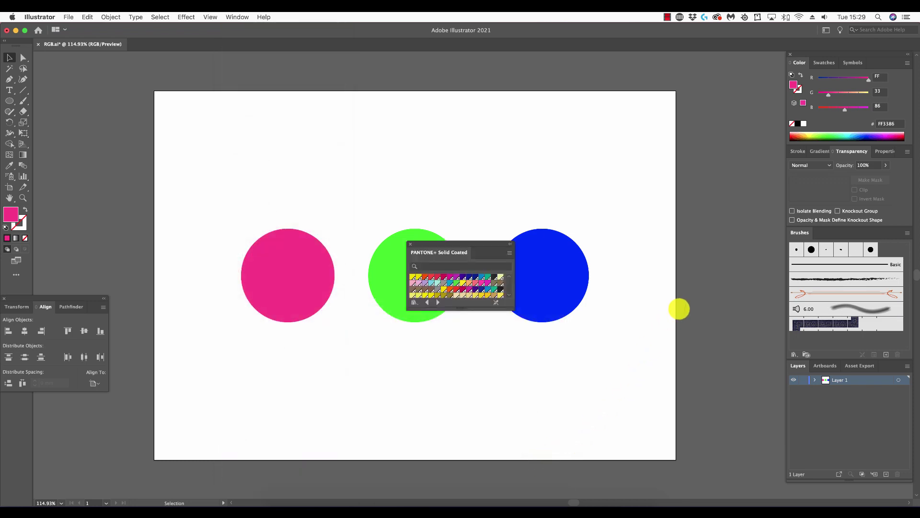
drag(489, 240, 754, 140)
drag(775, 206, 786, 499)
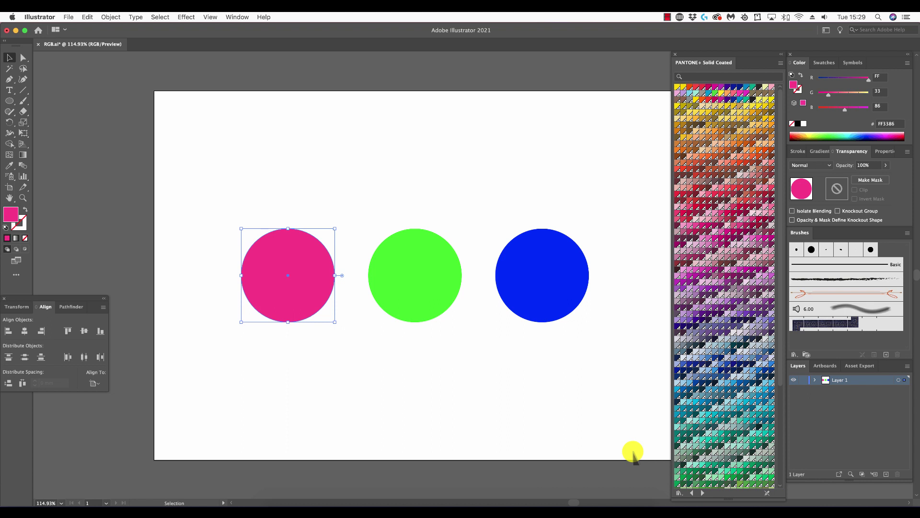
key(a)
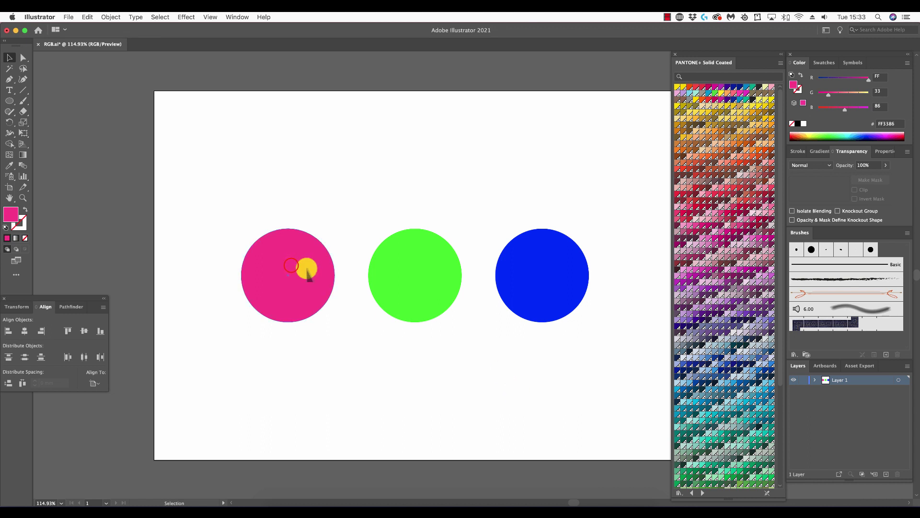
Fill the pink, green and blue circles with brown, PANTONE 515 C and PANTONE 379 C.
click(291, 265)
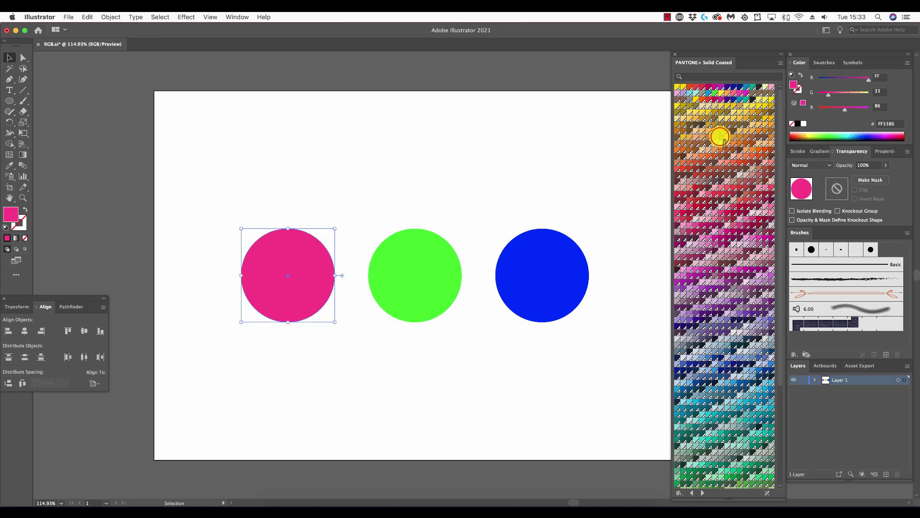
click(720, 136)
click(443, 274)
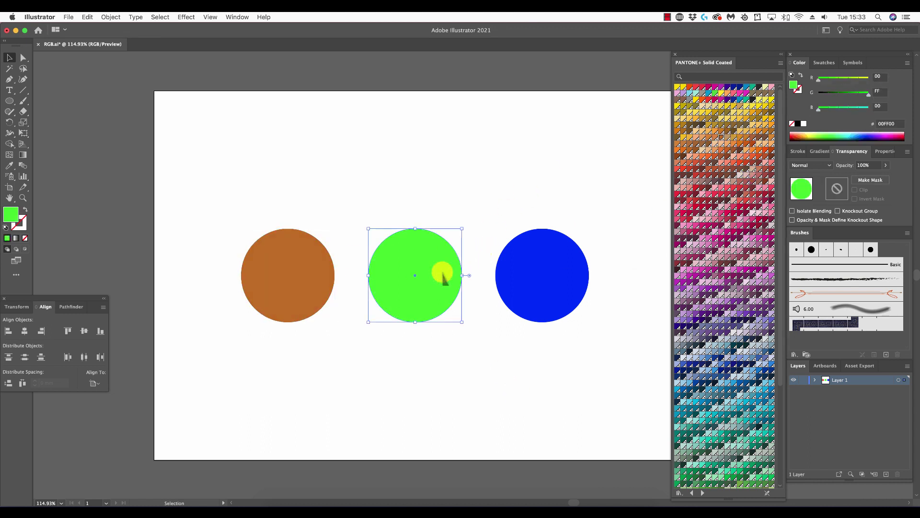
click(715, 282)
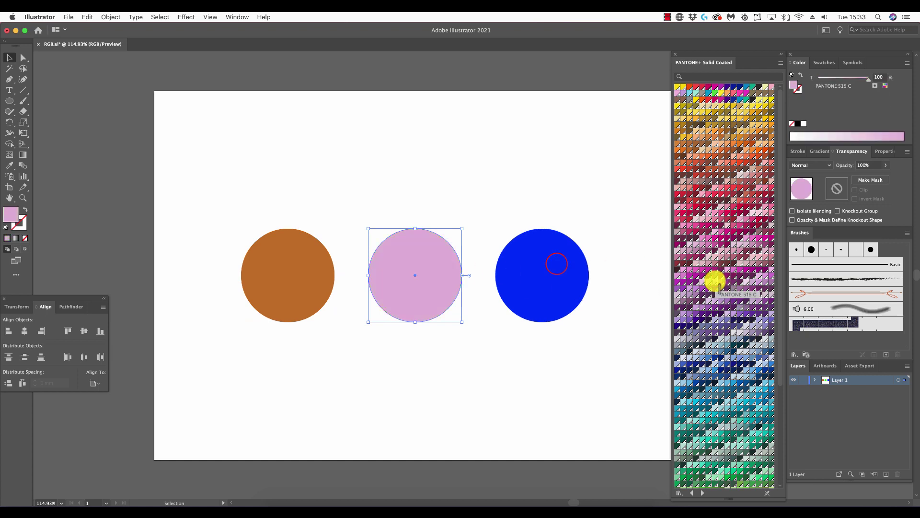
click(553, 261)
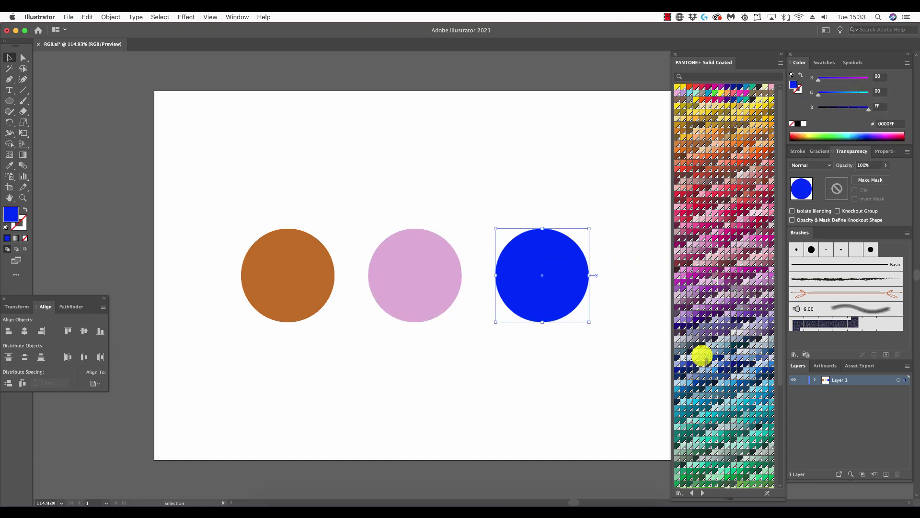
scroll(704, 355, down, 10)
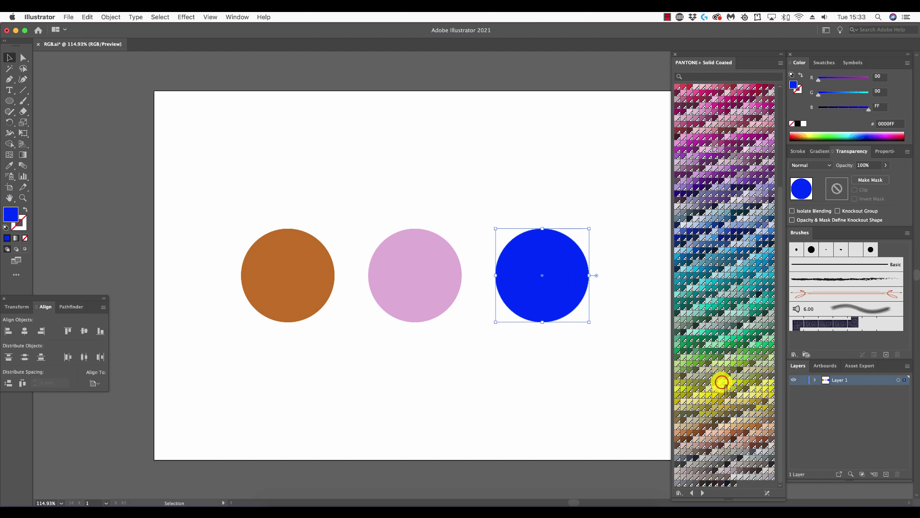
click(722, 382)
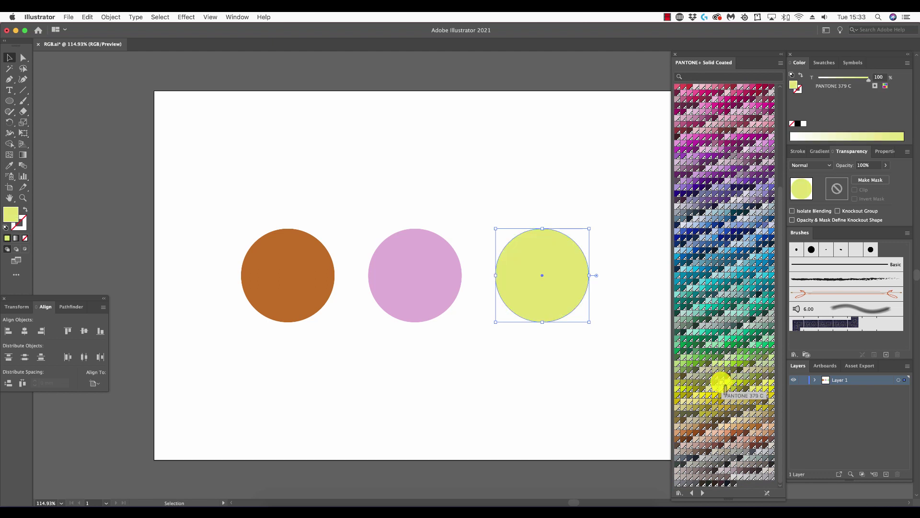
click(615, 393)
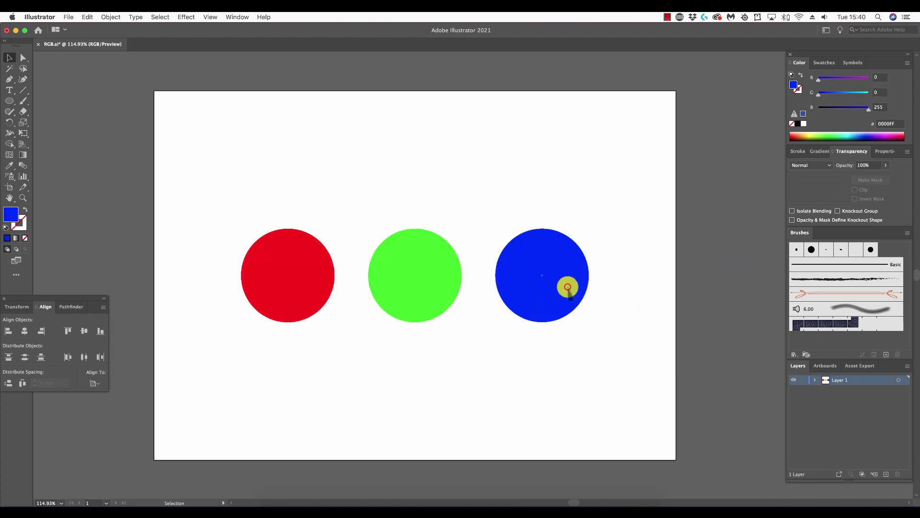
Gamut-correct the blue, green and red circles to 2A4B9B, 66B32E and E52421.
click(565, 285)
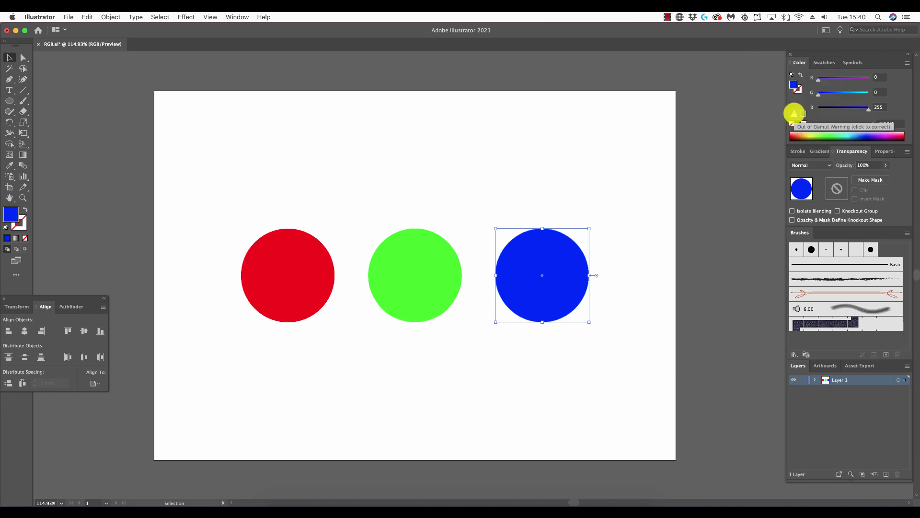
click(794, 114)
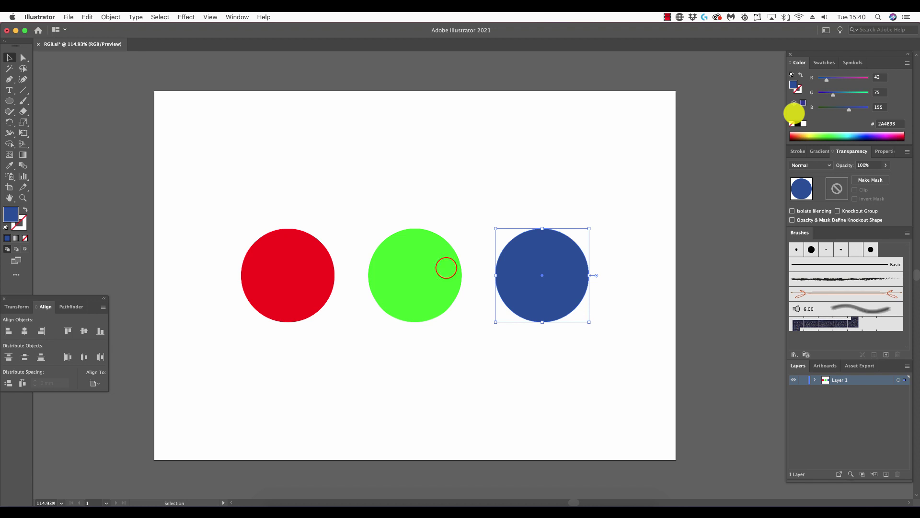
click(446, 263)
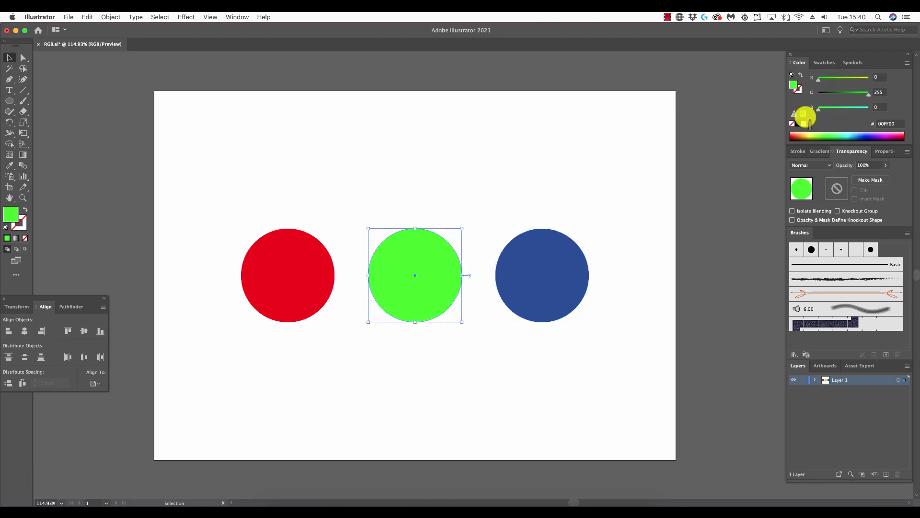
click(794, 114)
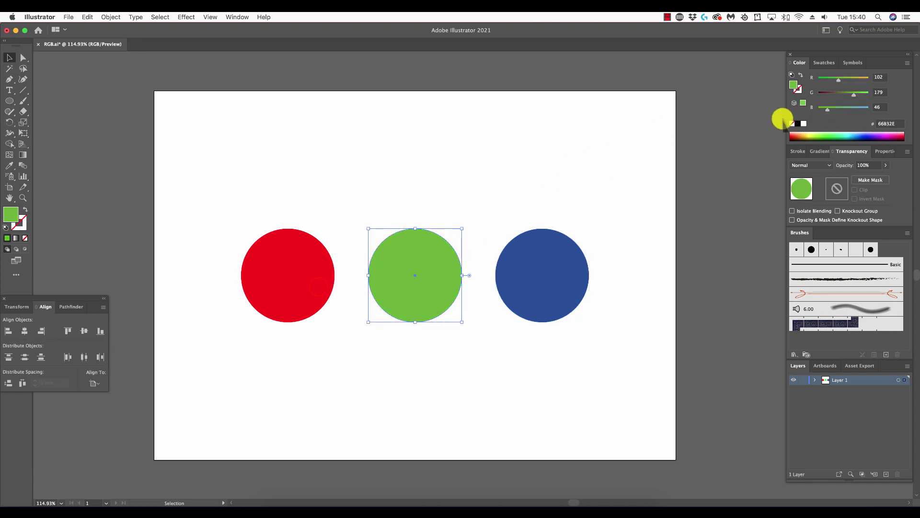
click(318, 287)
click(794, 114)
click(719, 188)
key(super+alt)
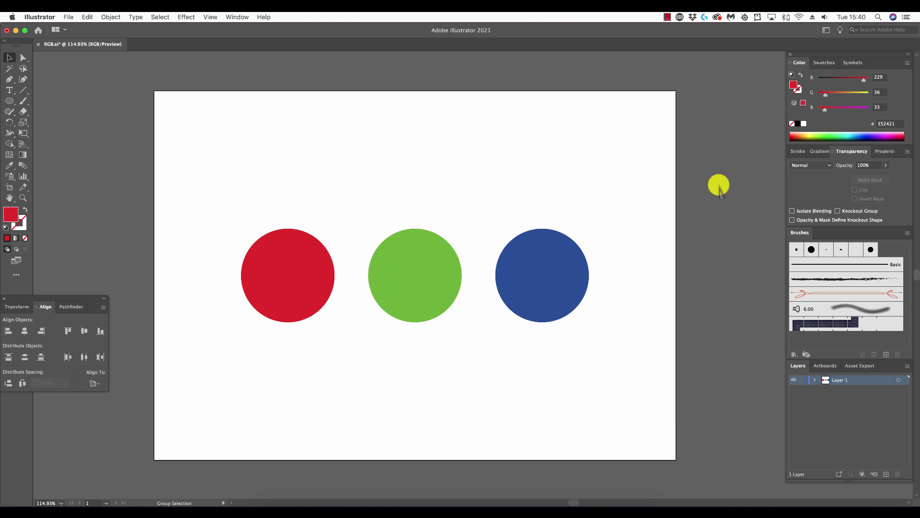